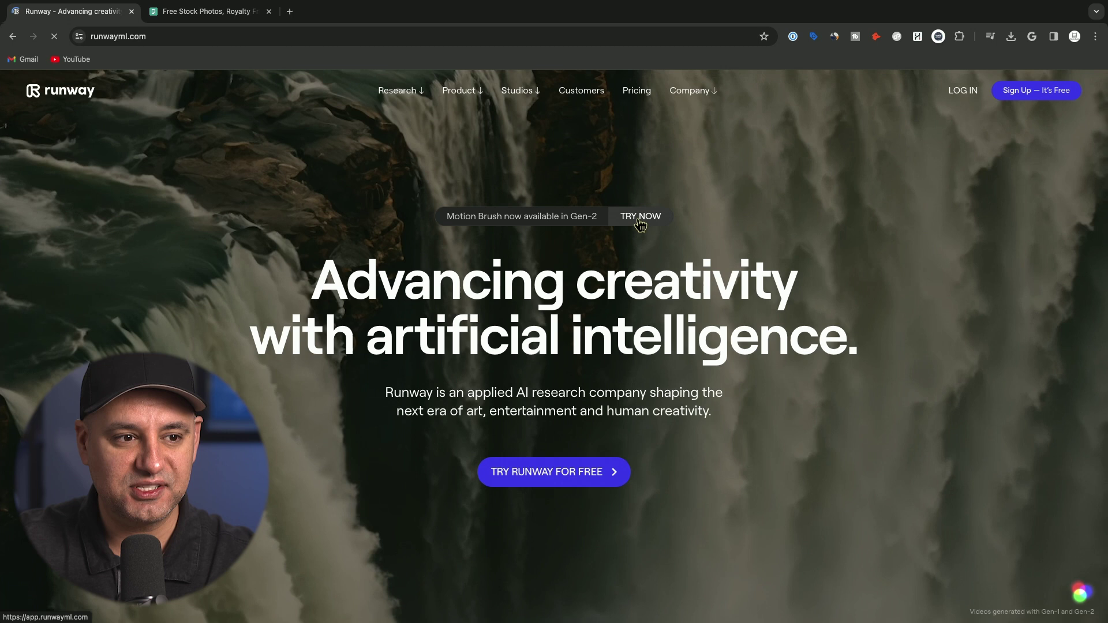
- Open the Runway web app from the 'Motion Brush now available in Gen-2' TRY NOW link
left_click(640, 219)
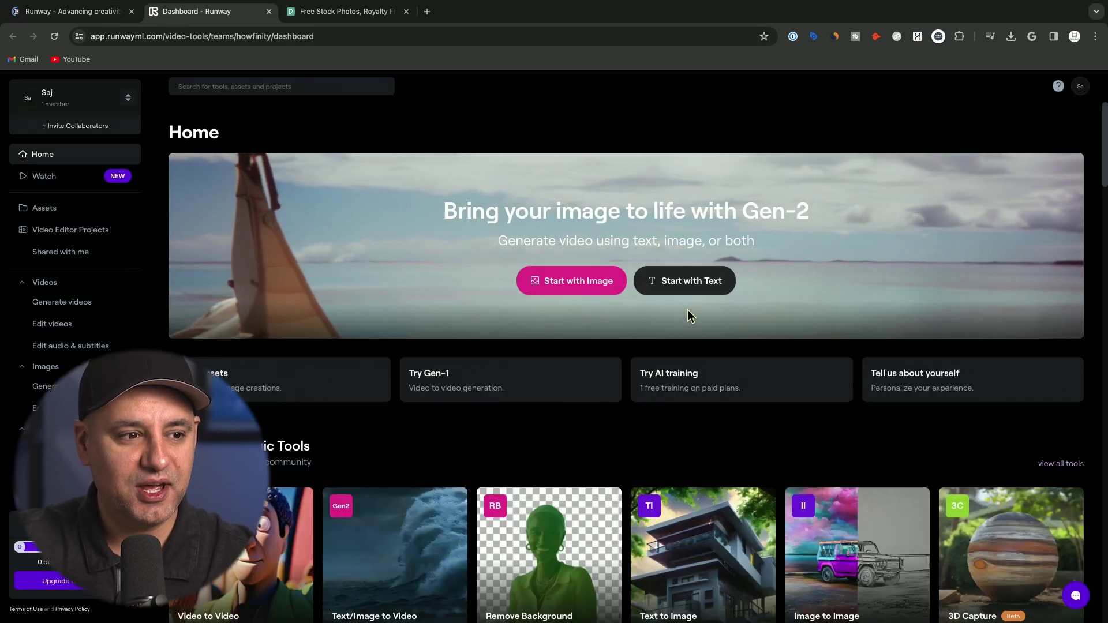
- Set up Gen-2 video generation from an image, then go to the Pexels stock-photo site
left_click(567, 286)
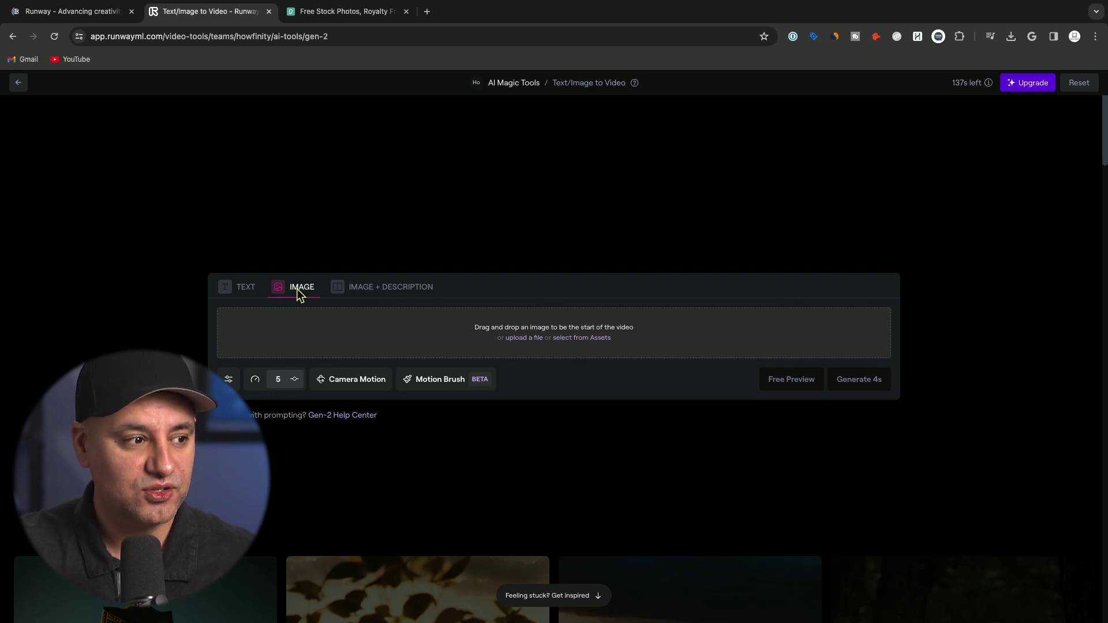
left_click(251, 289)
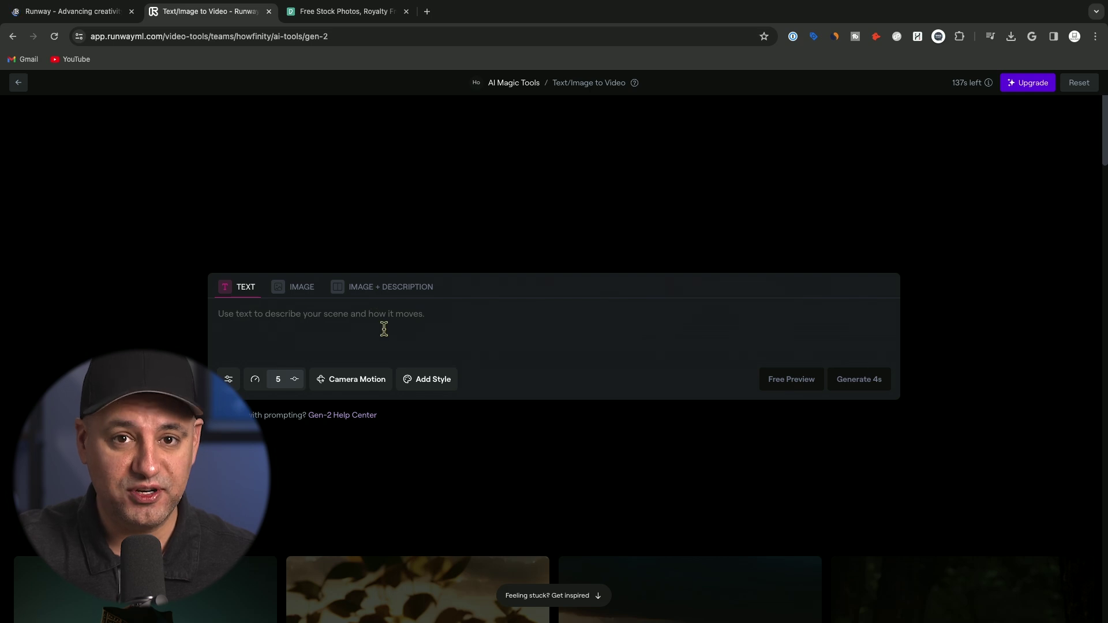
left_click(301, 289)
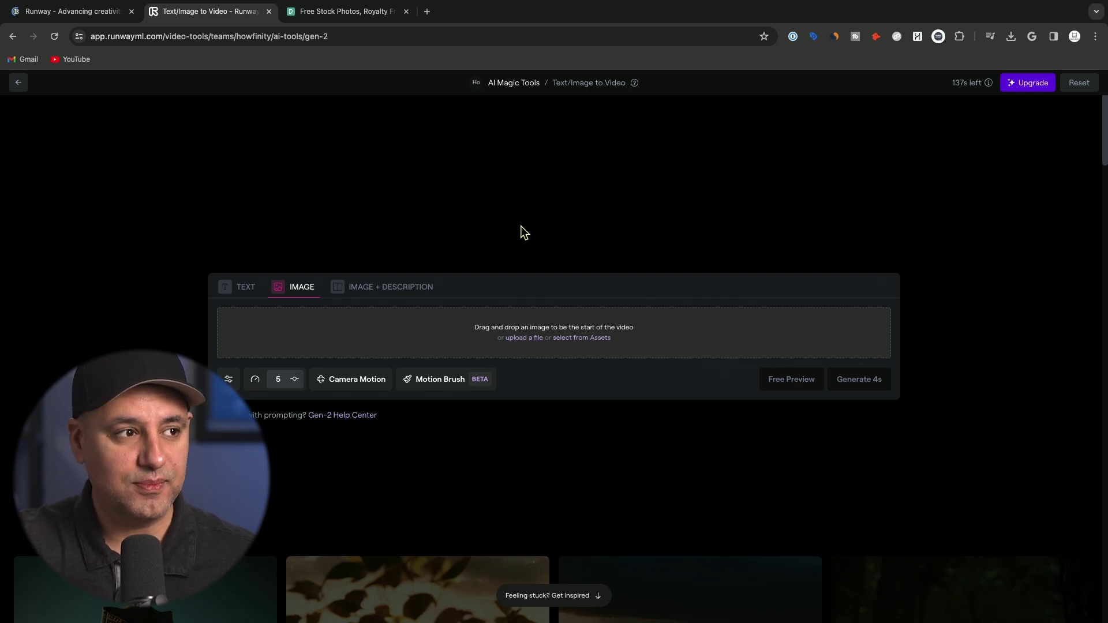
left_click(332, 12)
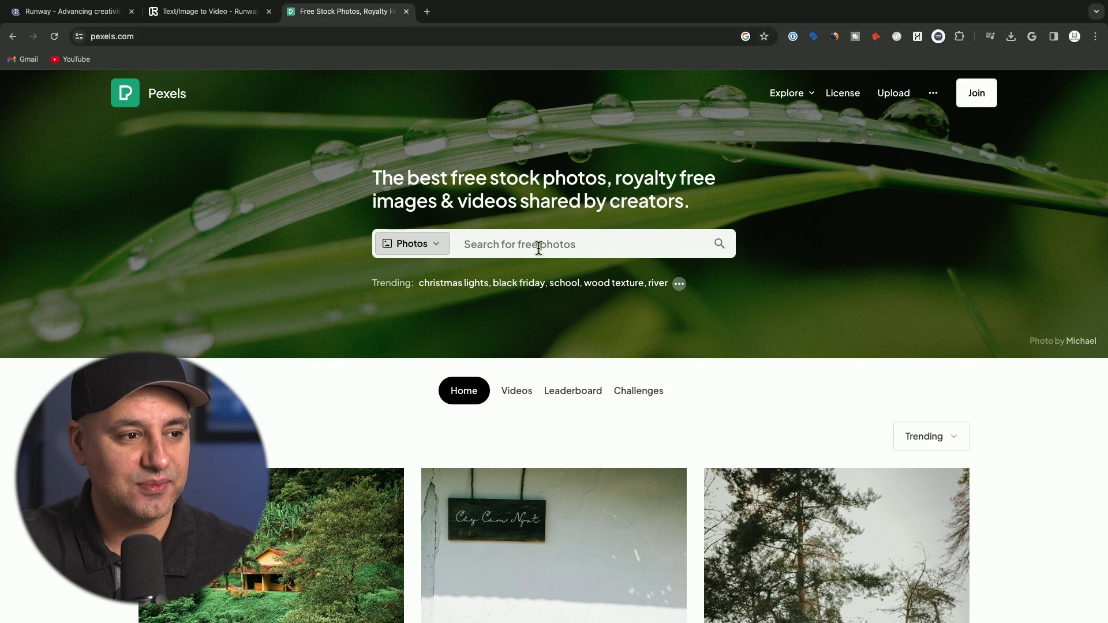
- Search Pexels for 'beach' and open the first beach photo
left_click(536, 246)
left_click(288, 239)
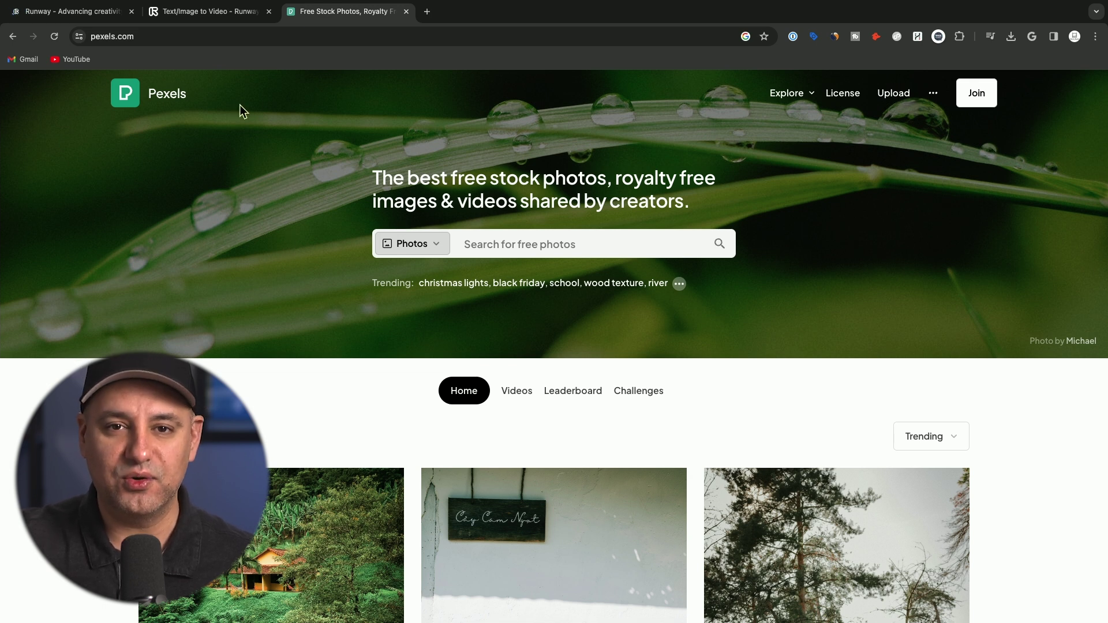
left_click(566, 236)
left_click(505, 348)
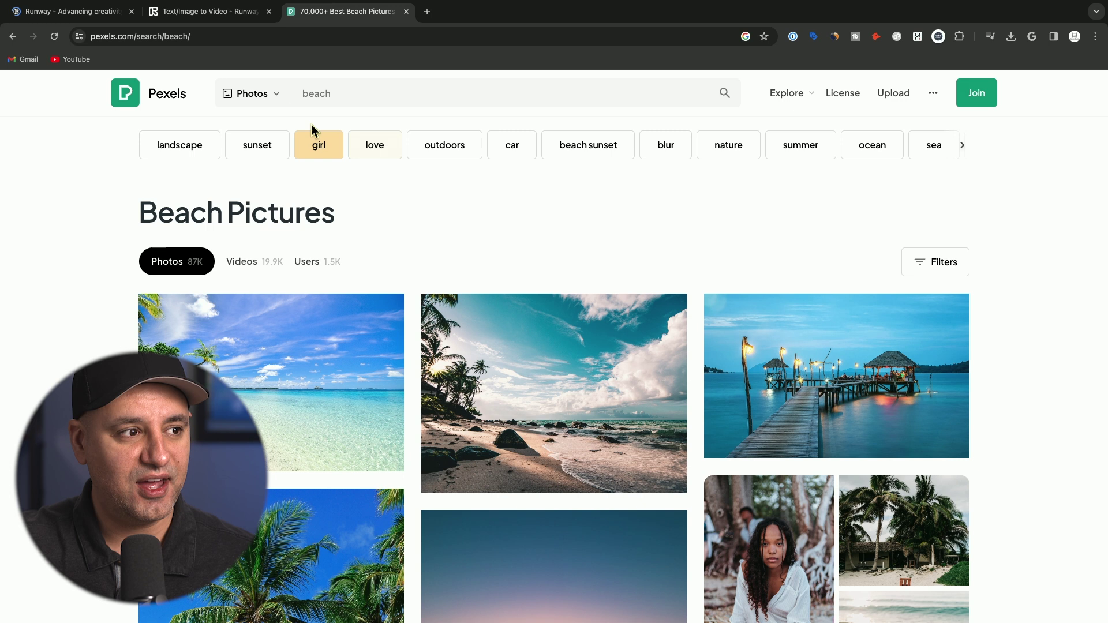
scroll(431, 221, "down", 3)
left_click(278, 220)
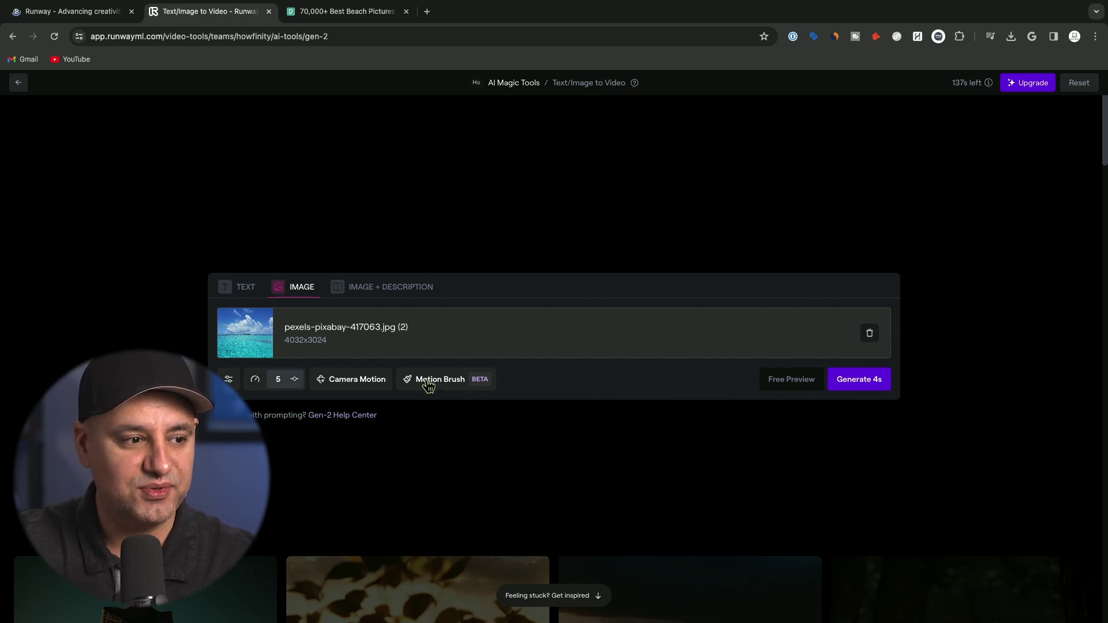
- Open Motion Brush on the beach photo and set the brush to its largest size
left_click(451, 381)
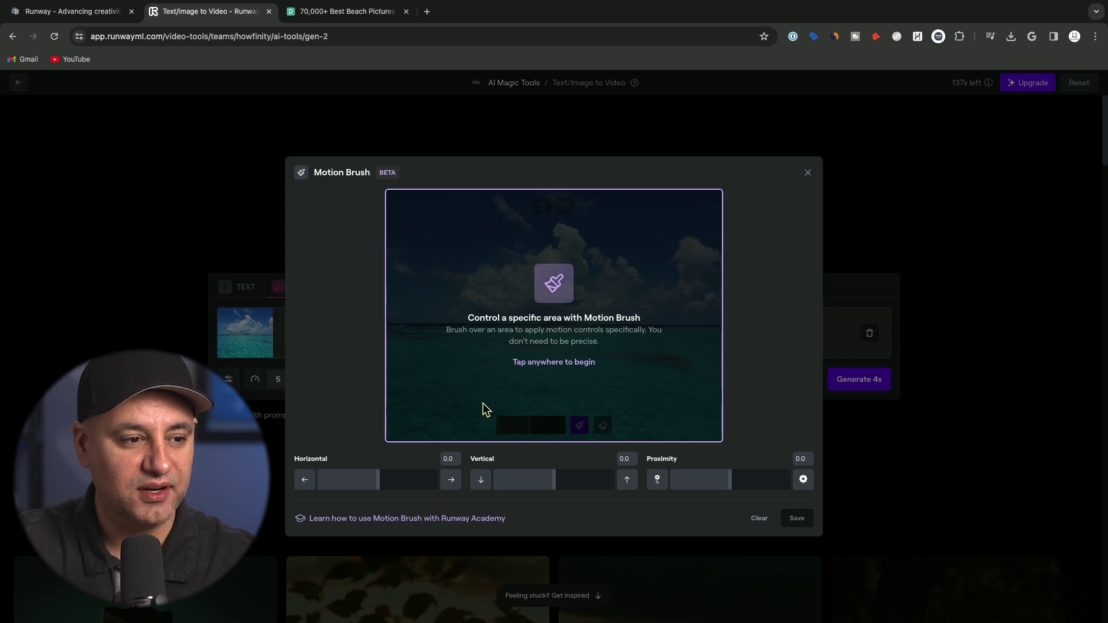
left_click(548, 362)
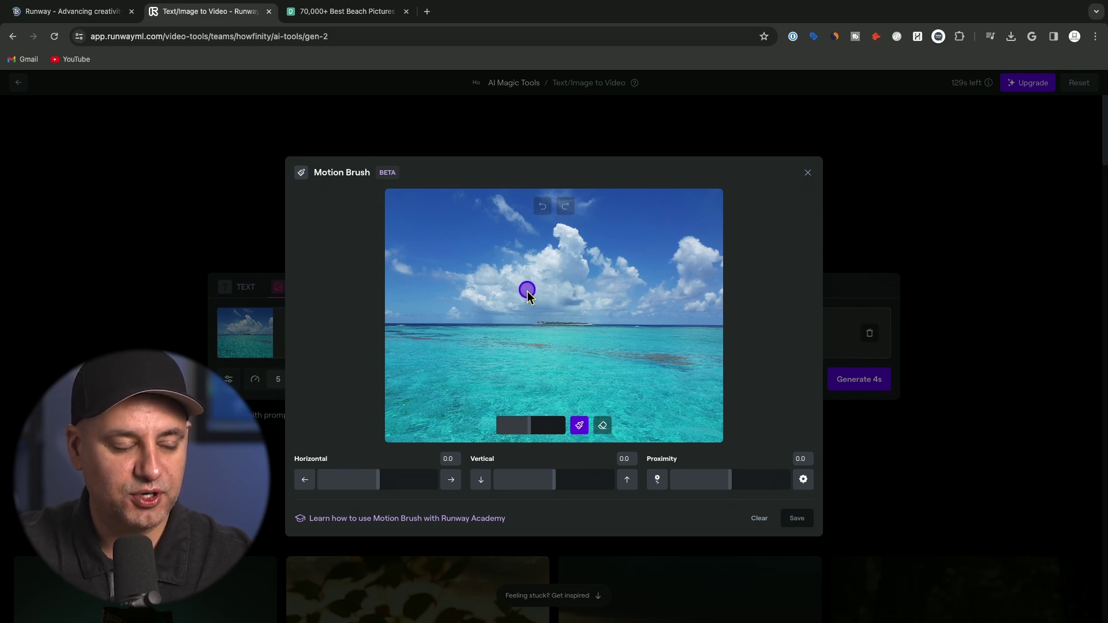
left_click_drag(532, 422, 505, 422)
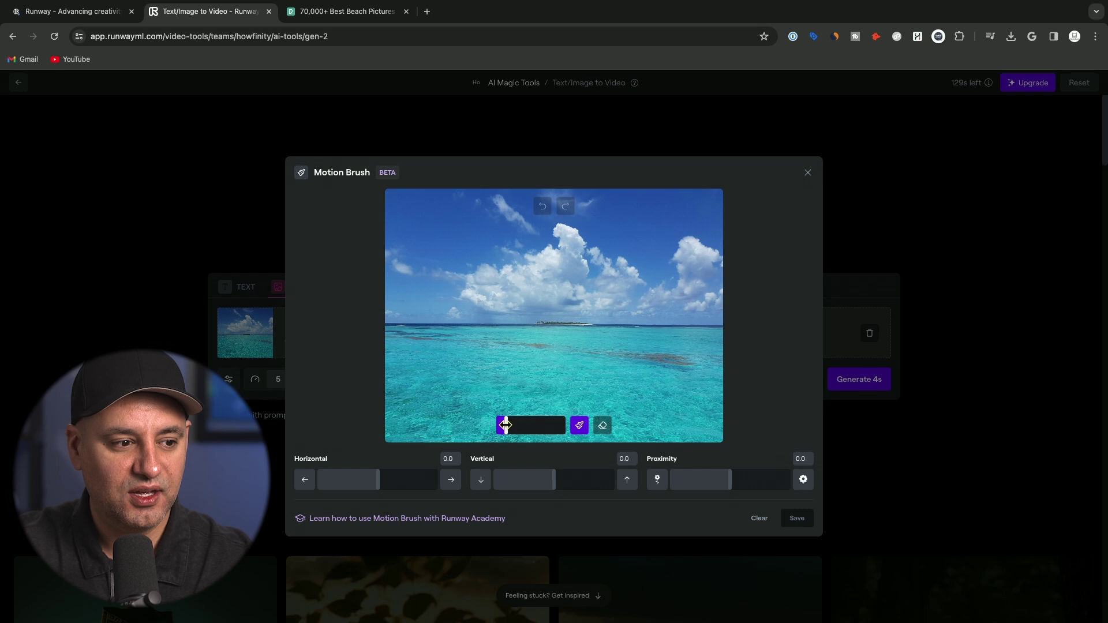
left_click_drag(506, 425, 569, 424)
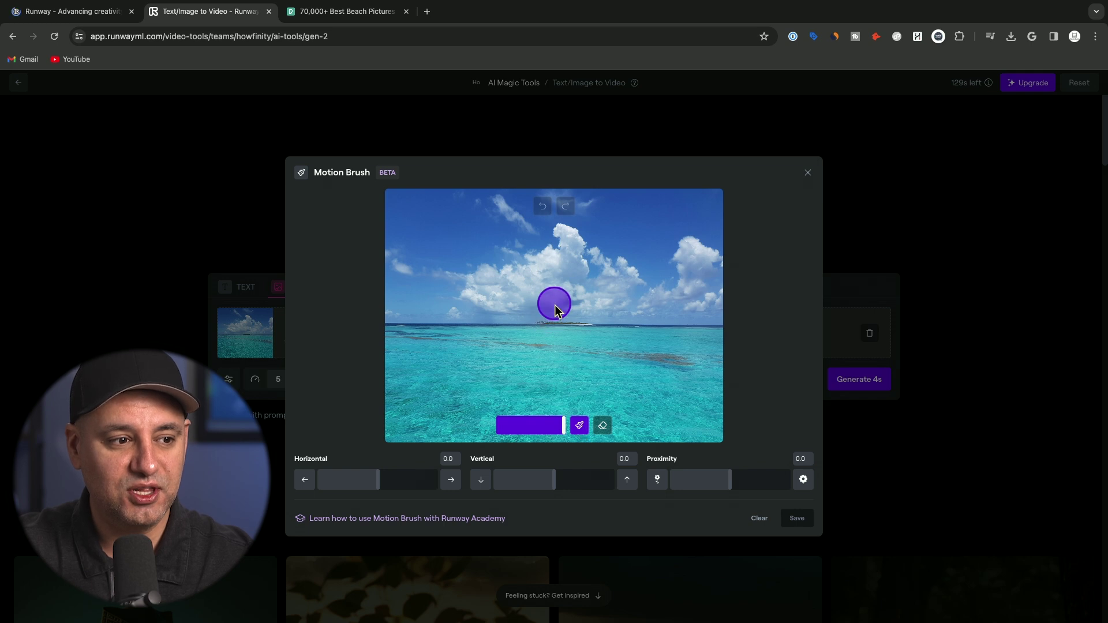
- Paint the motion area over the sky's clouds, out to the right edge
left_click_drag(572, 303, 487, 301)
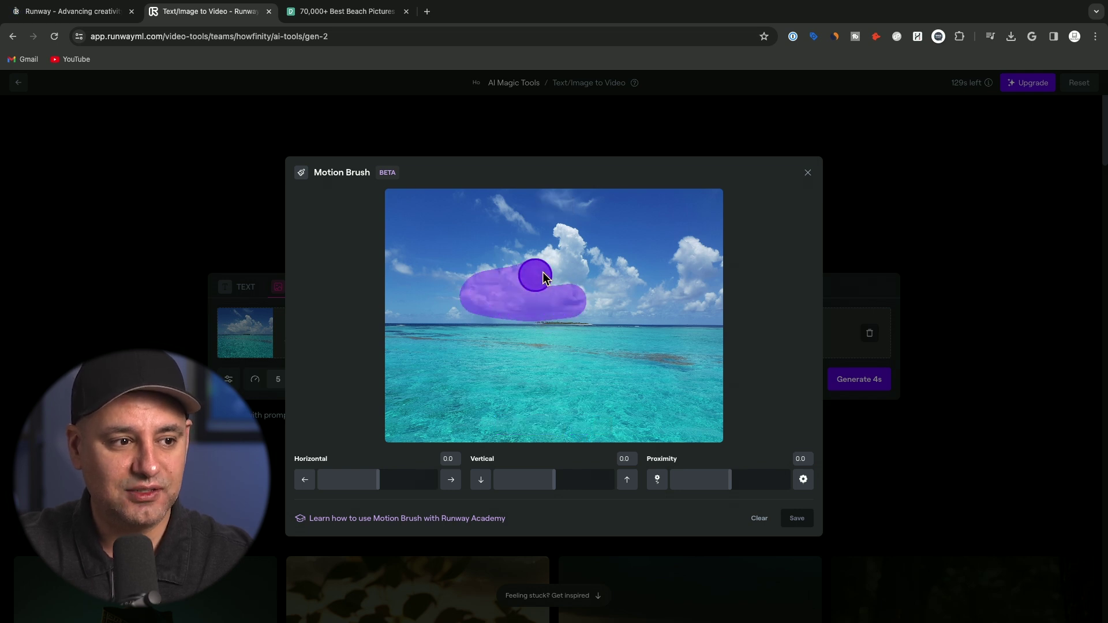
mouse_move(542, 271)
left_mouse_down()
mouse_move(567, 248)
mouse_move(564, 268)
mouse_move(578, 242)
mouse_move(515, 277)
mouse_move(587, 261)
mouse_move(469, 277)
mouse_move(485, 273)
mouse_move(468, 307)
mouse_move(602, 298)
left_mouse_up()
left_click(604, 429)
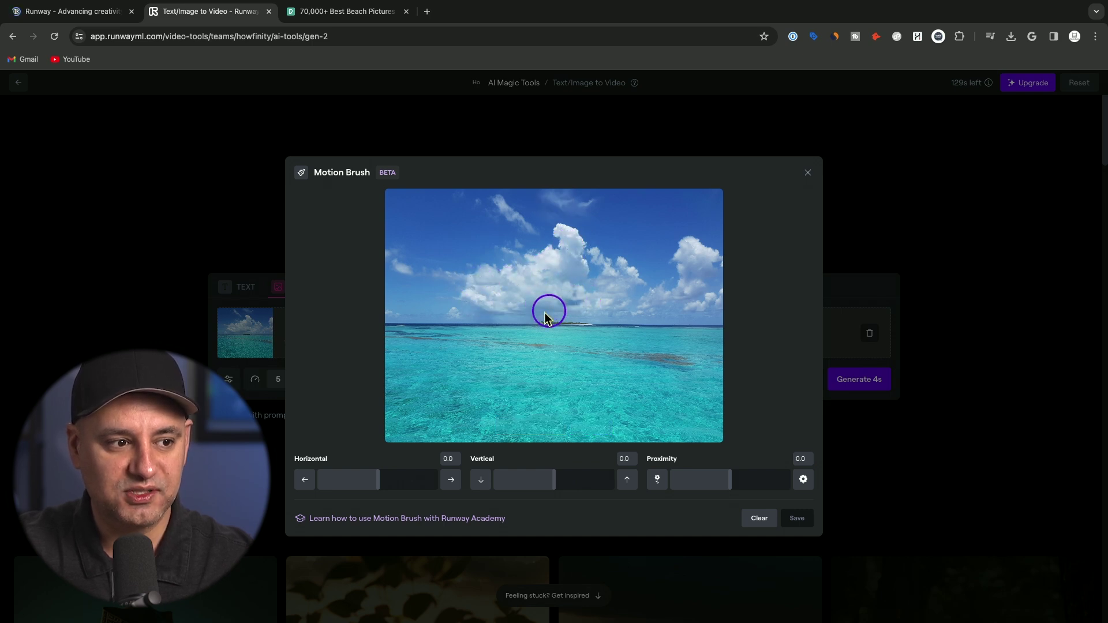
left_click(580, 425)
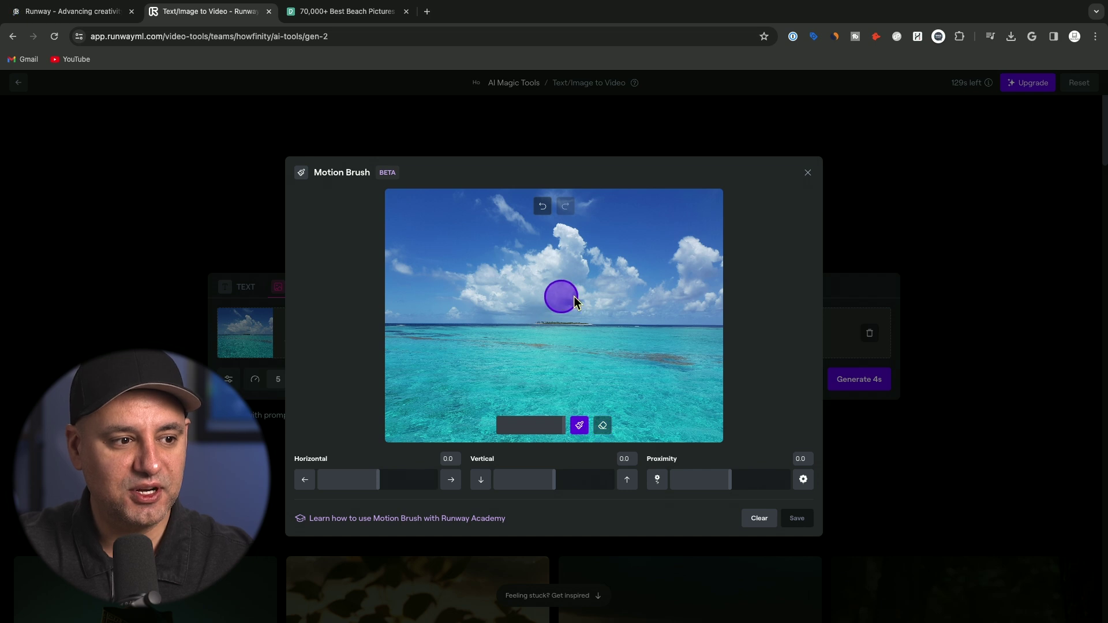
mouse_move(575, 297)
left_mouse_down()
mouse_move(475, 300)
mouse_move(486, 285)
mouse_move(562, 271)
mouse_move(566, 242)
left_mouse_up()
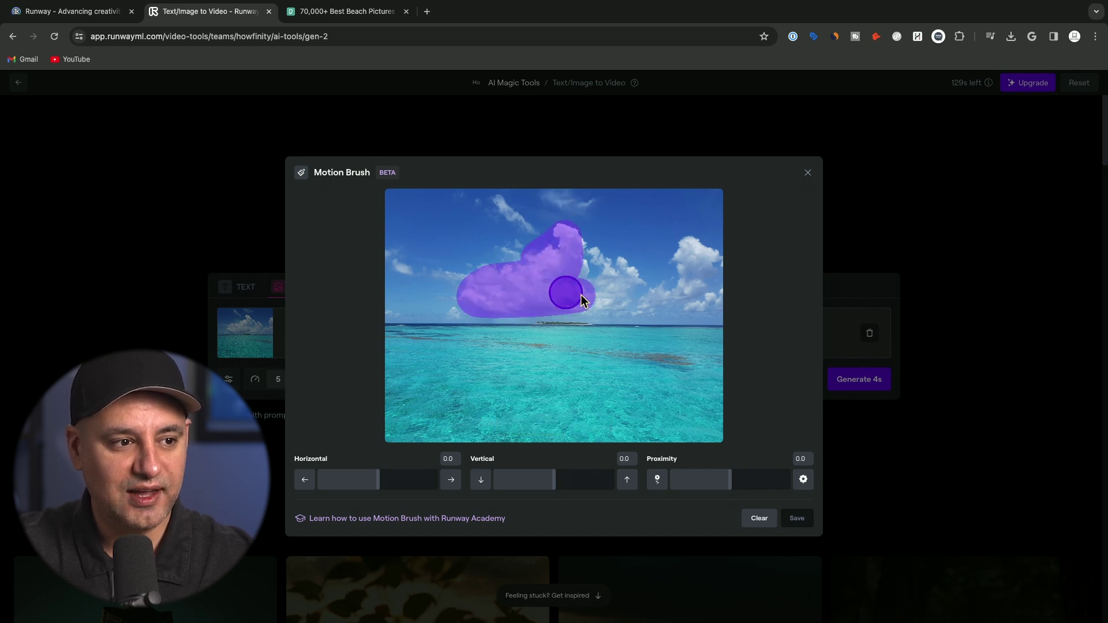
mouse_move(581, 296)
left_mouse_down()
mouse_move(577, 252)
mouse_move(634, 289)
mouse_move(702, 255)
mouse_move(713, 297)
mouse_move(549, 302)
mouse_move(398, 254)
left_mouse_up()
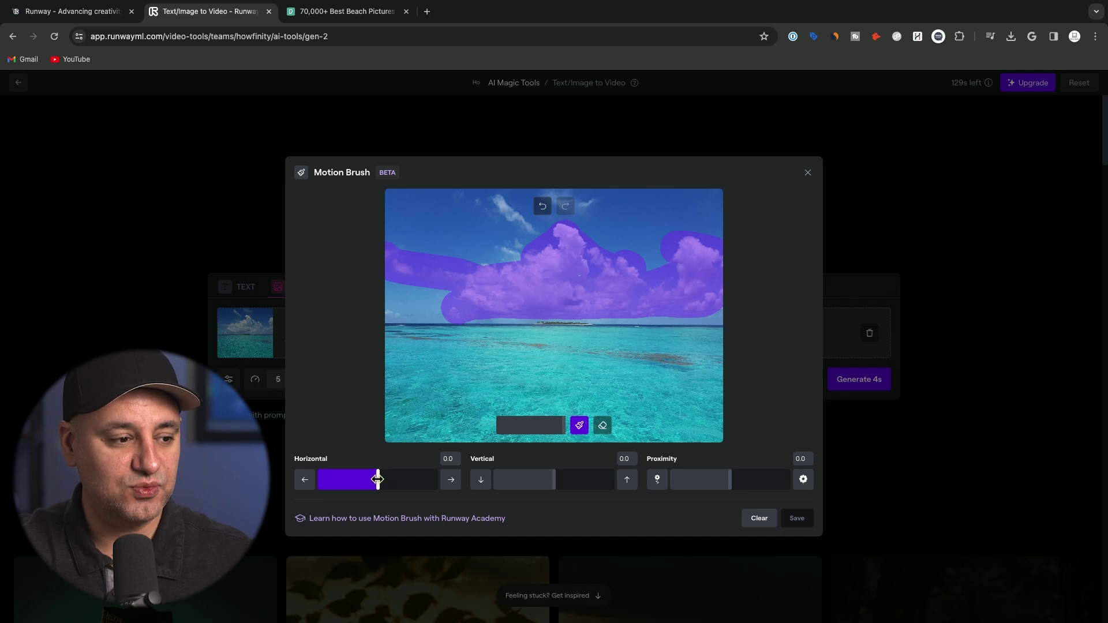
- Give the clouds a slight leftward and downward drift and save the motion brush
mouse_move(378, 480)
left_mouse_down()
mouse_move(336, 481)
mouse_move(445, 482)
mouse_move(378, 484)
left_mouse_up()
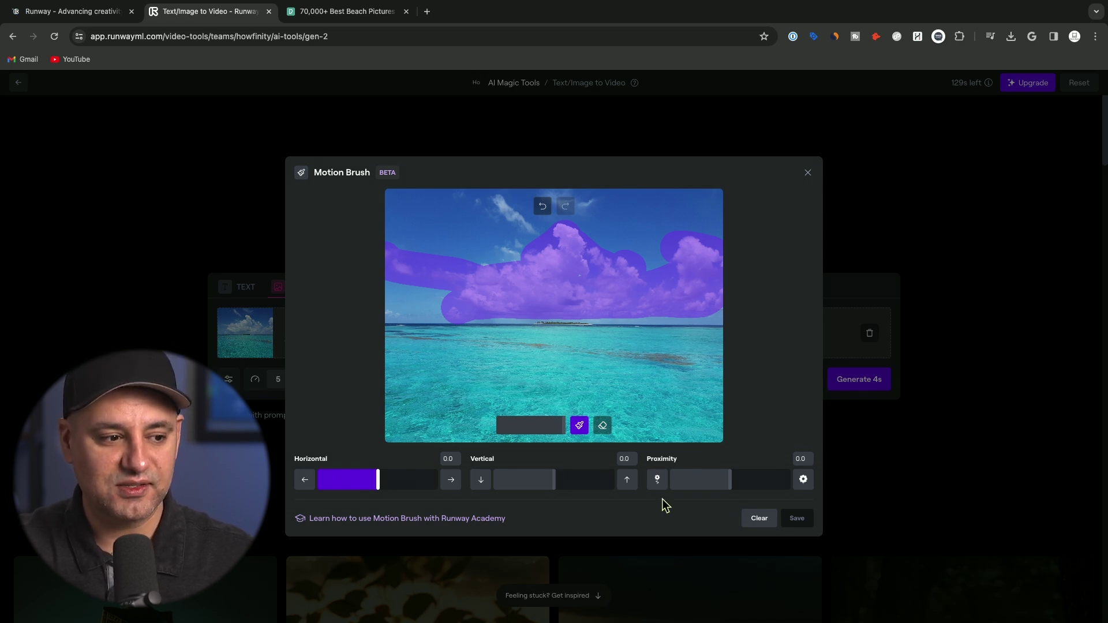
left_click(543, 485)
left_click_drag(548, 482, 550, 482)
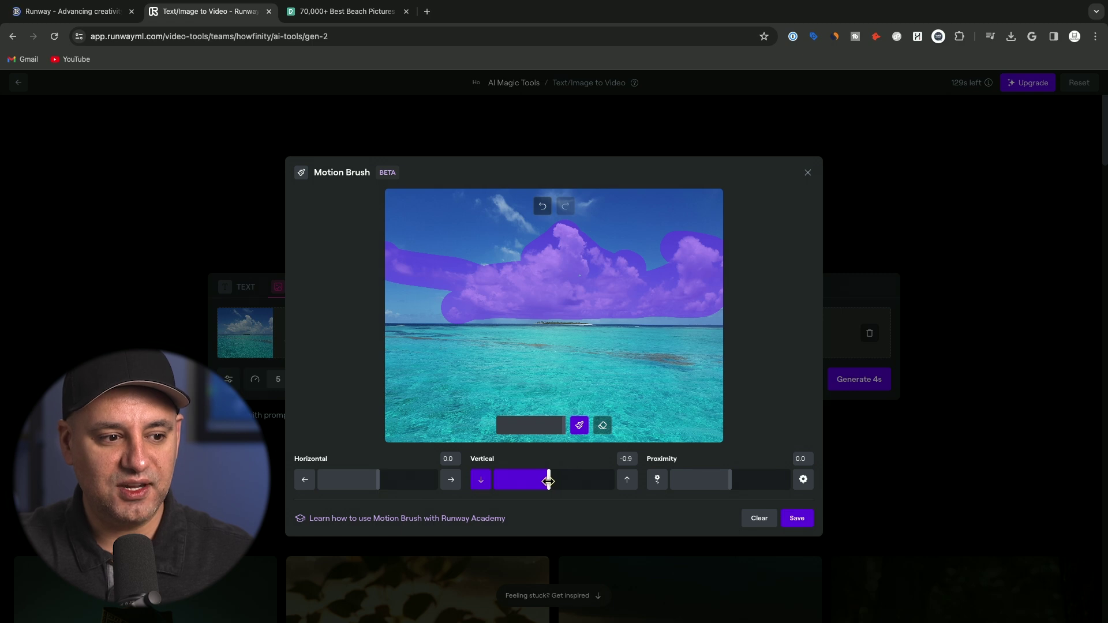
left_click(798, 518)
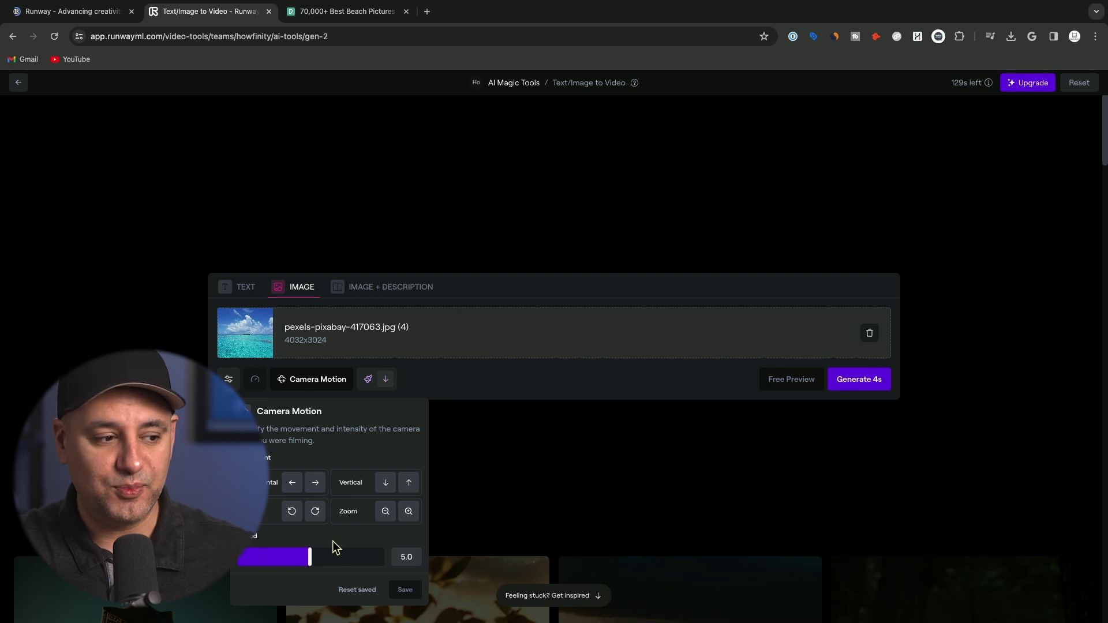
- Close Camera Motion and generate the 4-second beach video
left_click(633, 444)
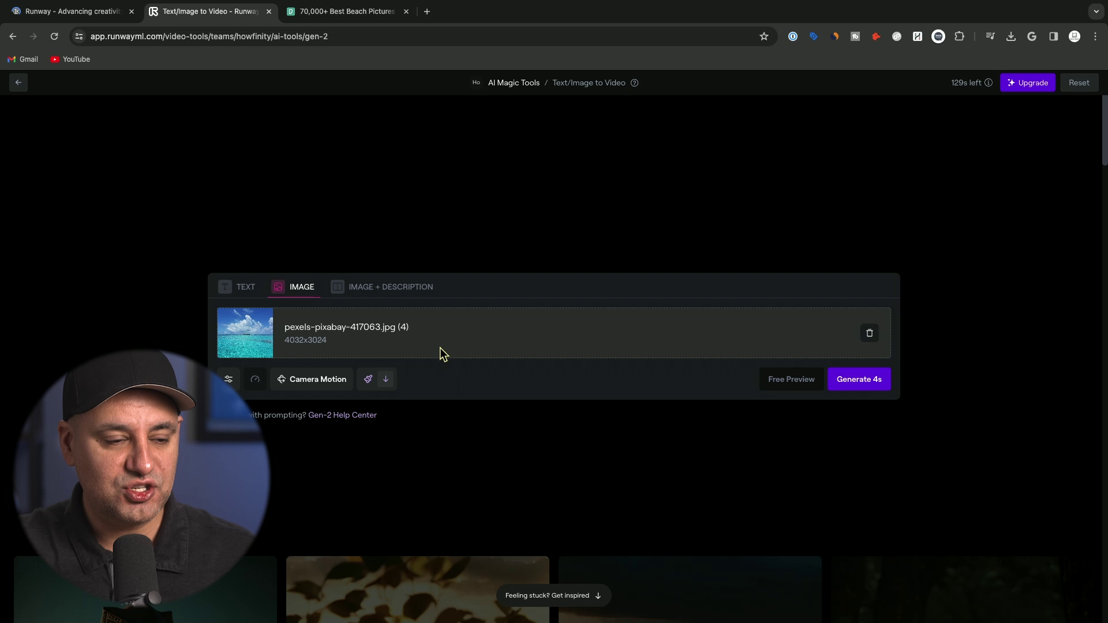
left_click(845, 387)
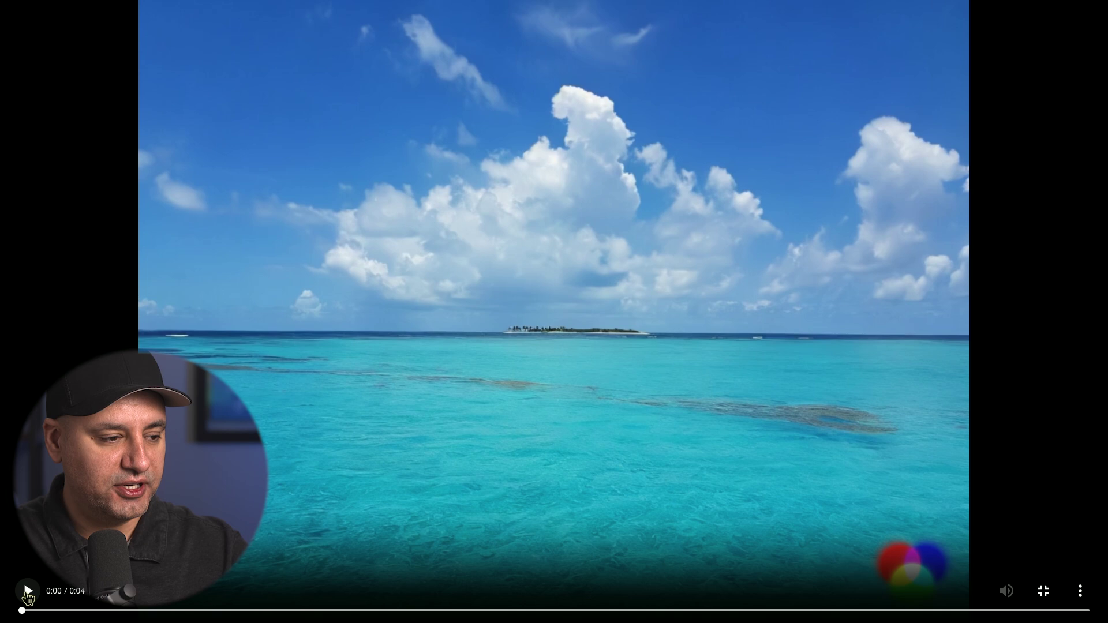
- Play the generated 4-second beach clip with drifting clouds
left_click(27, 595)
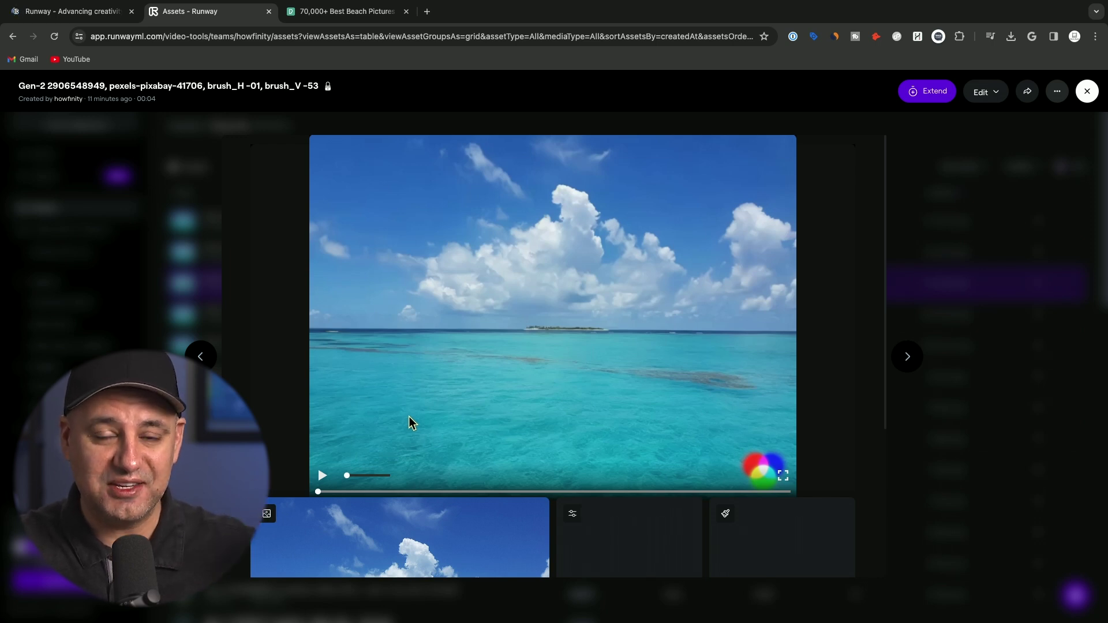
- Play, pause, rewind and replay the saved beach cloud clip in the asset viewer
left_click(321, 478)
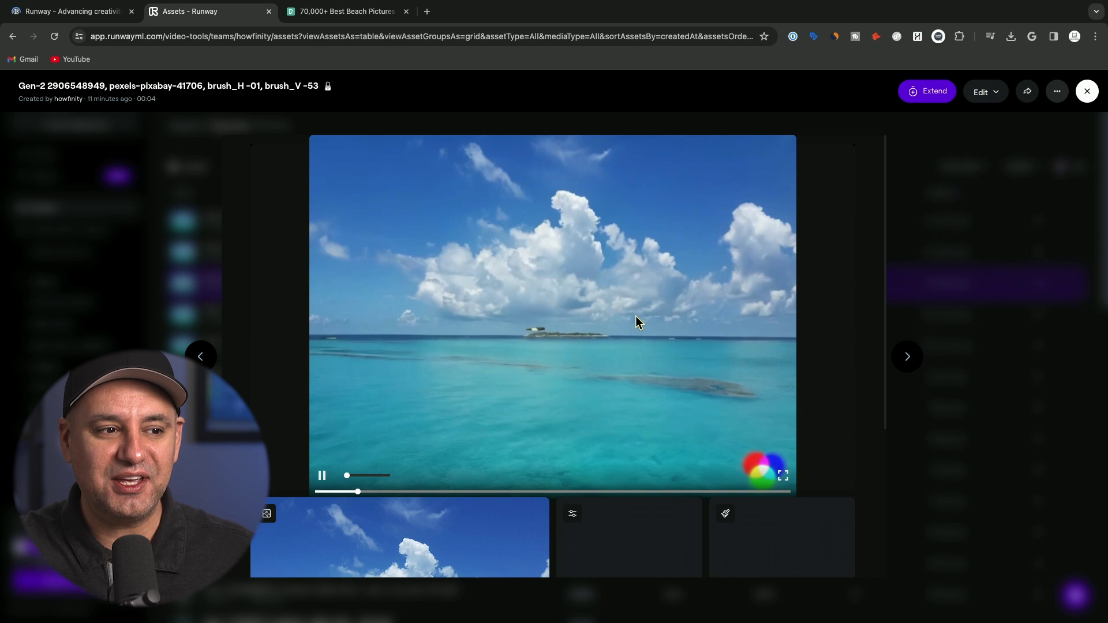
left_click(322, 477)
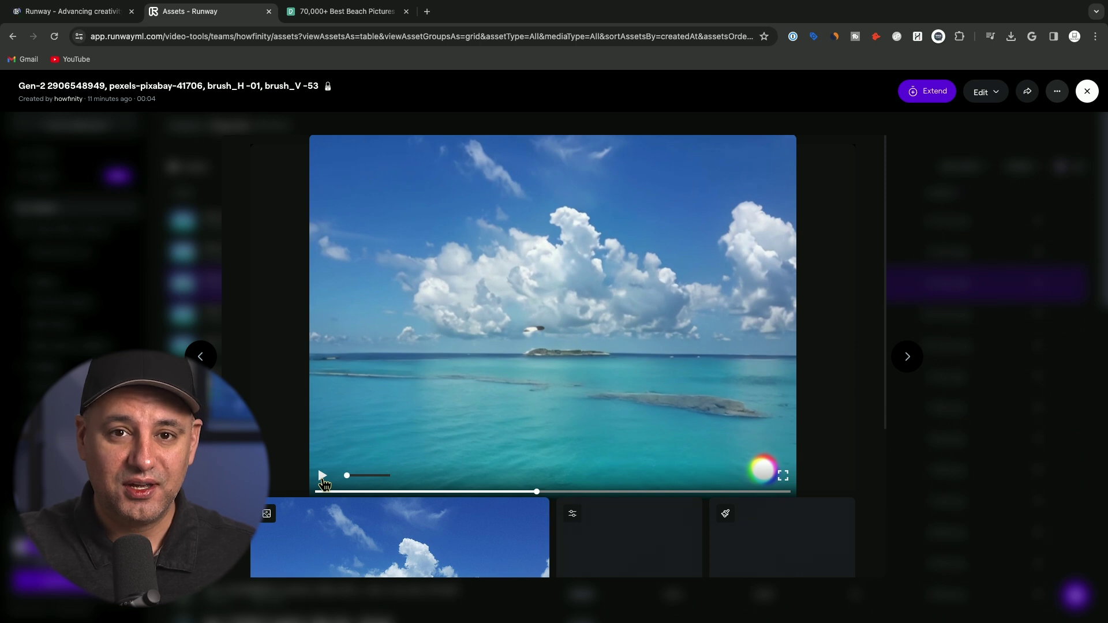
left_click(329, 491)
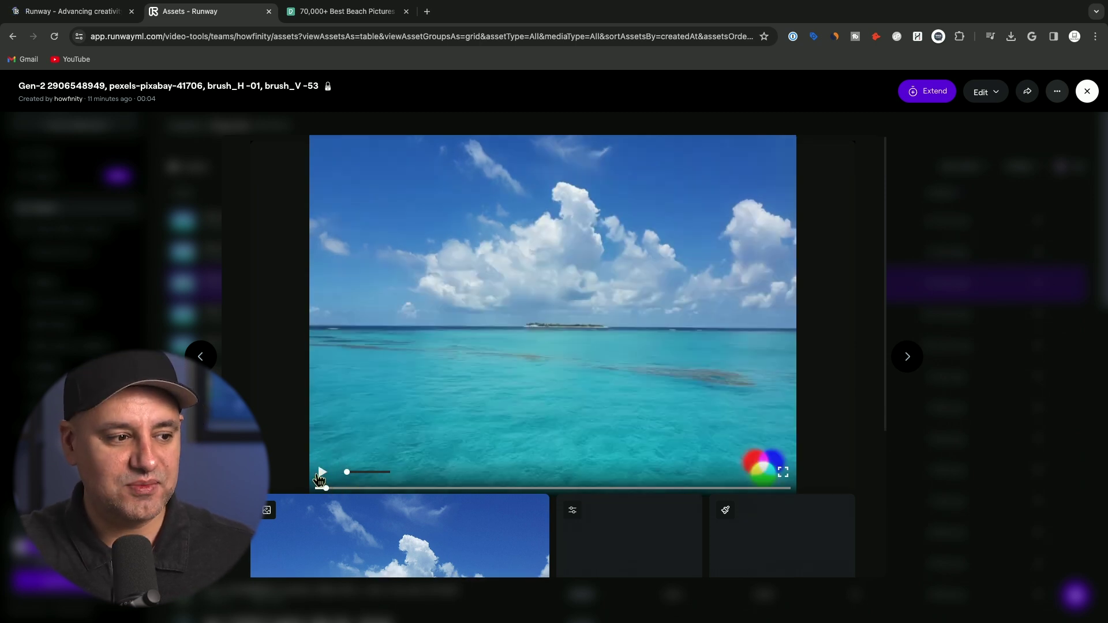
left_click(321, 477)
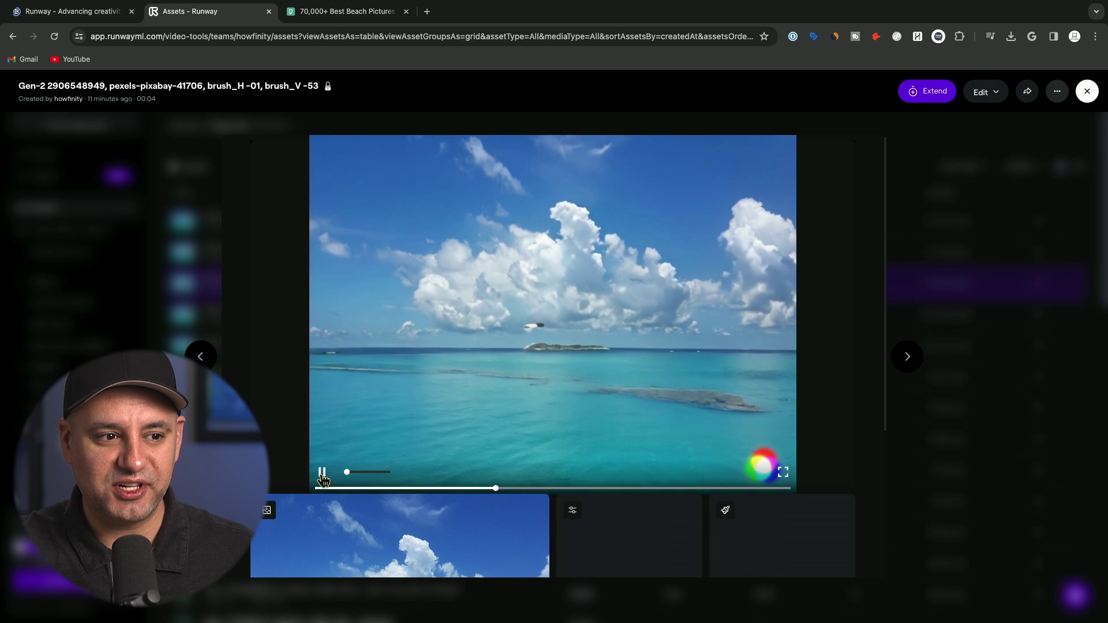
left_click(322, 475)
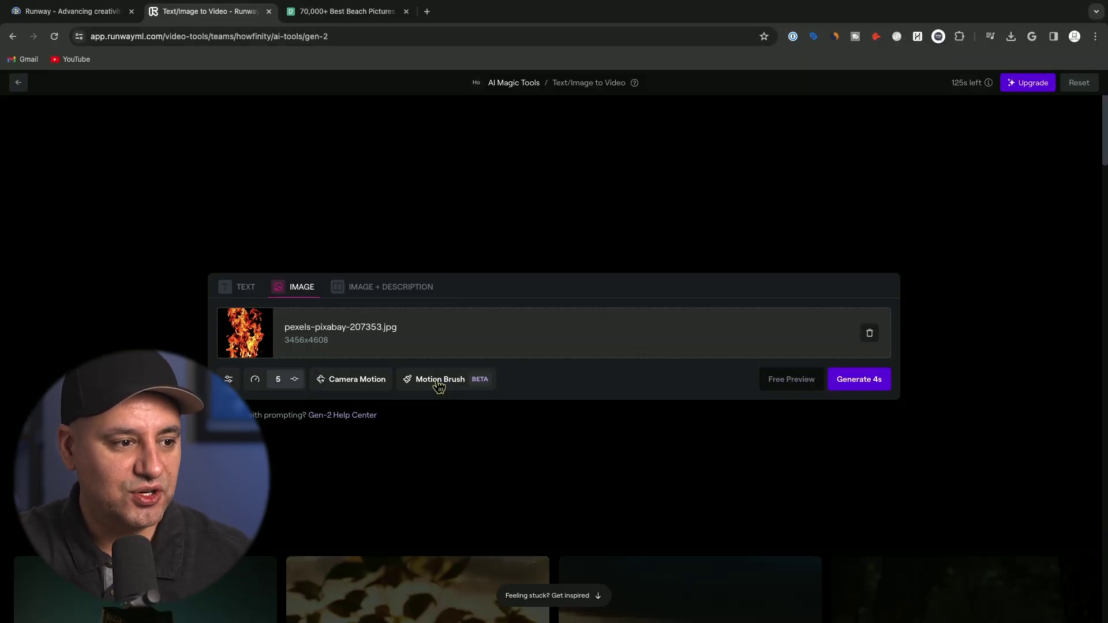
- Brush the flames with the largest brush, set vertical motion to 4.9, and save
left_click(438, 381)
left_click(580, 425)
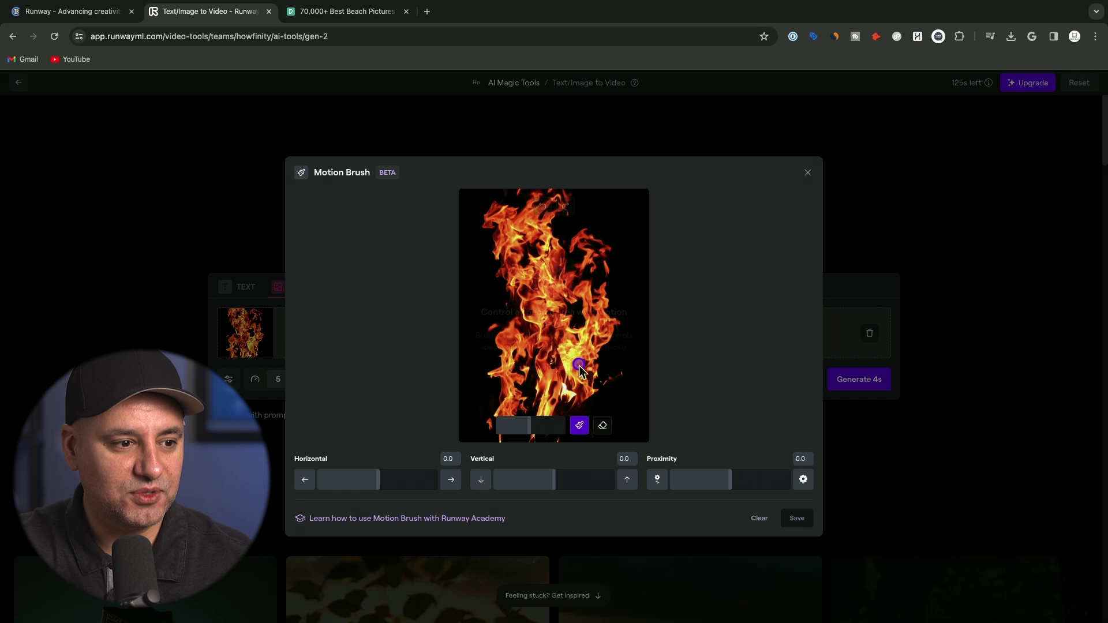
left_click_drag(529, 425, 564, 425)
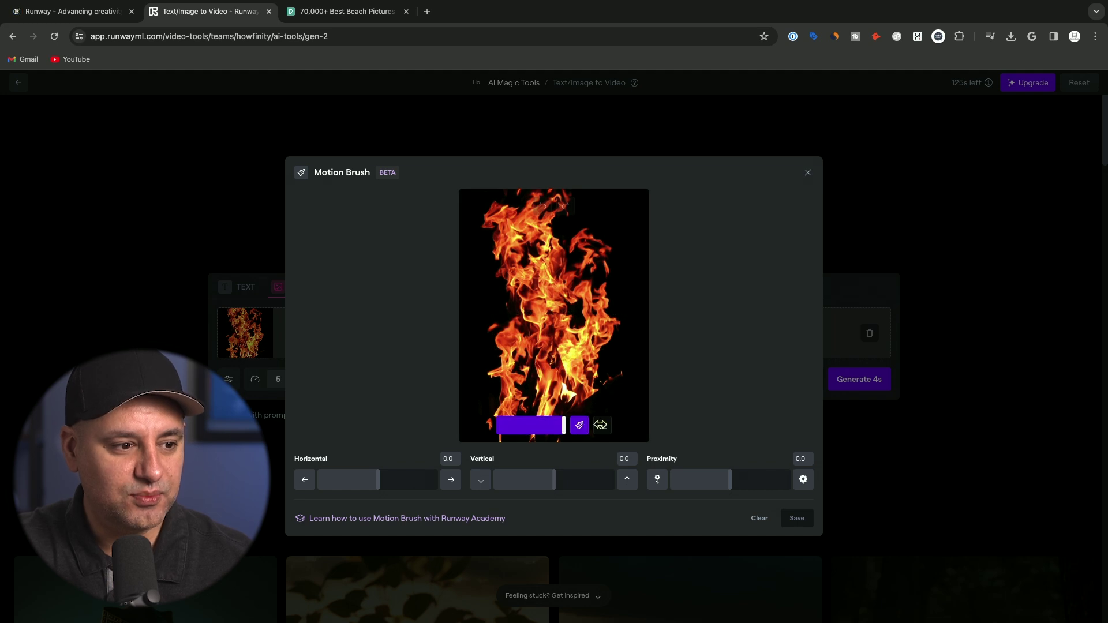
left_click_drag(491, 218, 566, 196)
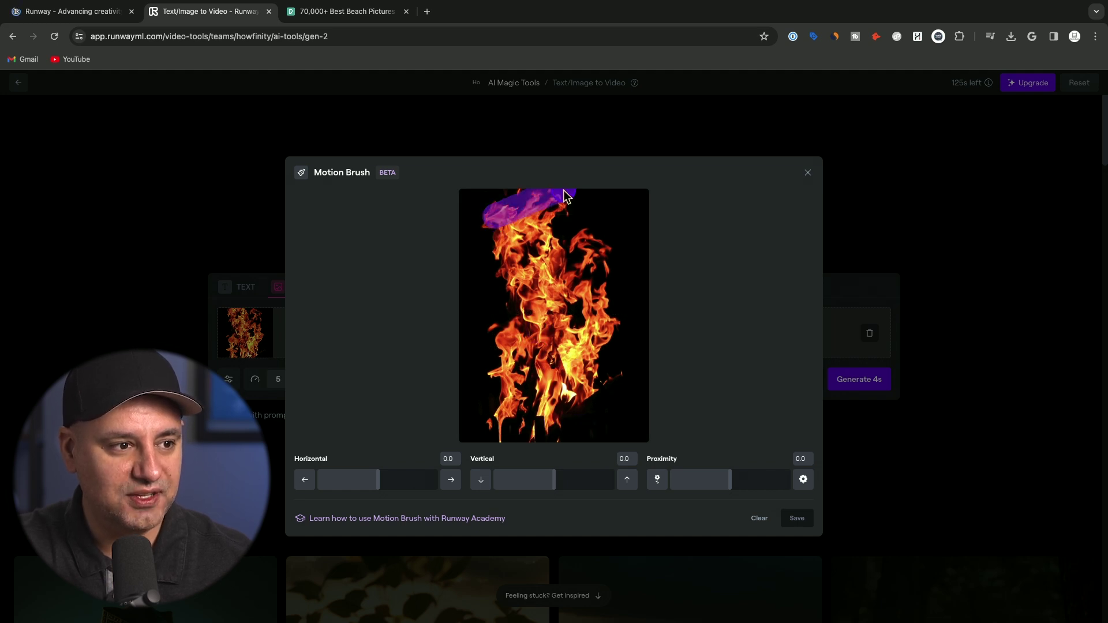
mouse_move(493, 209)
left_mouse_down()
mouse_move(537, 231)
mouse_move(511, 286)
mouse_move(543, 260)
mouse_move(554, 346)
left_mouse_up()
left_click_drag(553, 481, 584, 481)
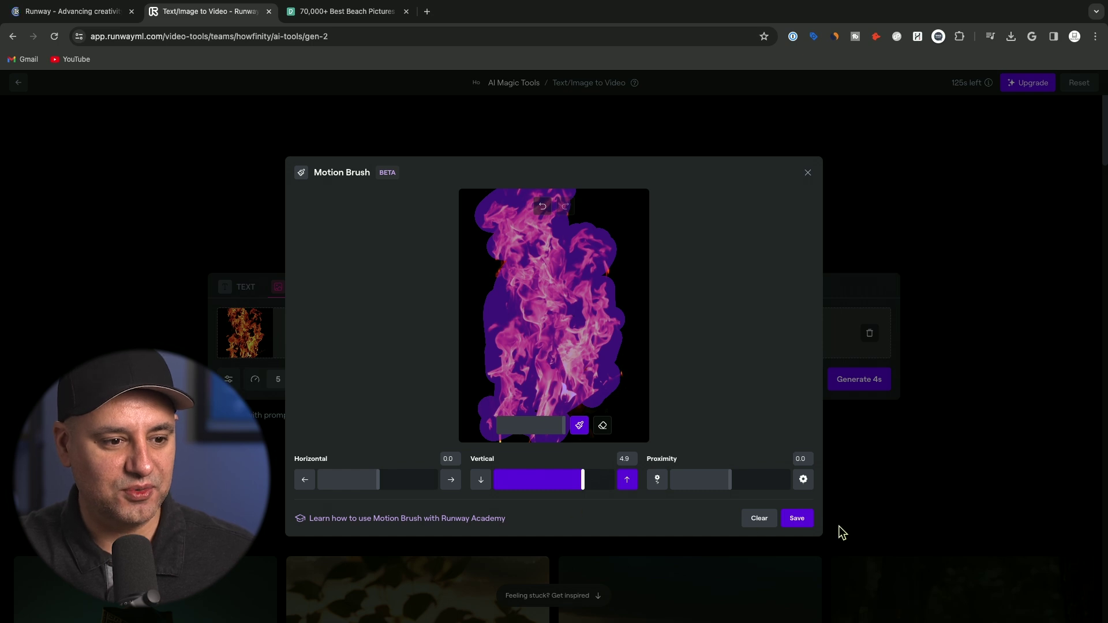
left_click(807, 519)
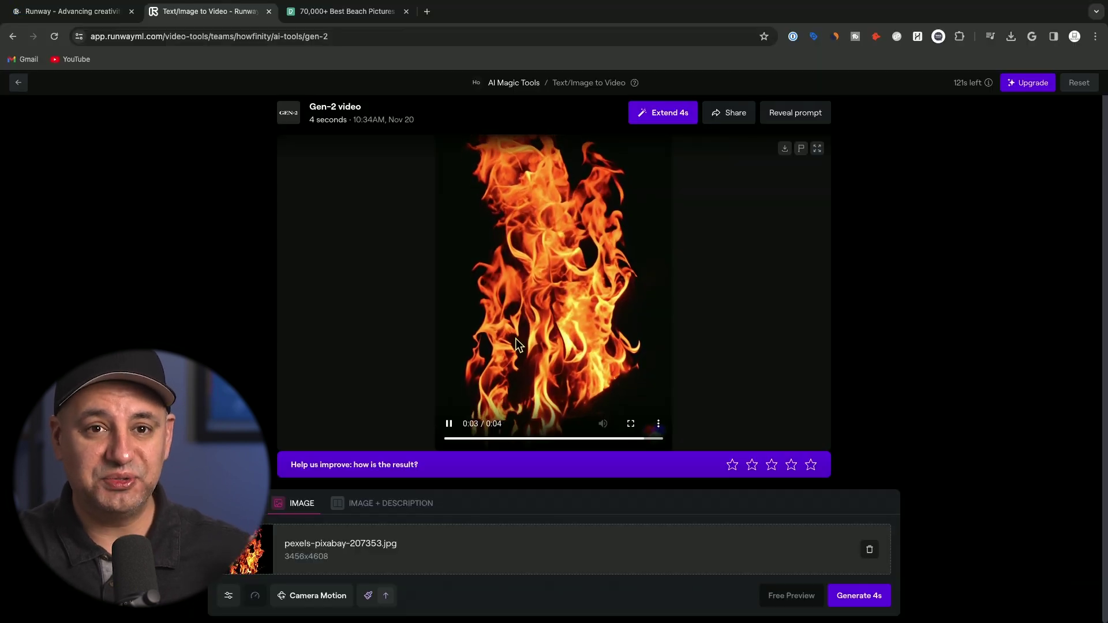
- Reopen the fire's Motion Brush, raise Vertical to 10.0, and save
left_click(368, 597)
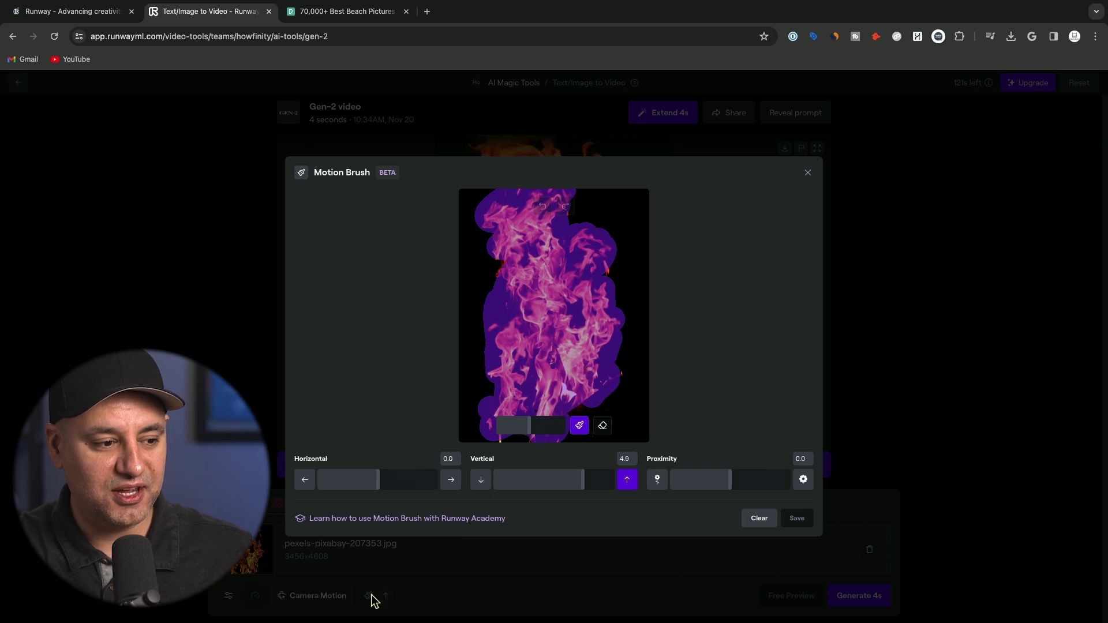
key("Escape")
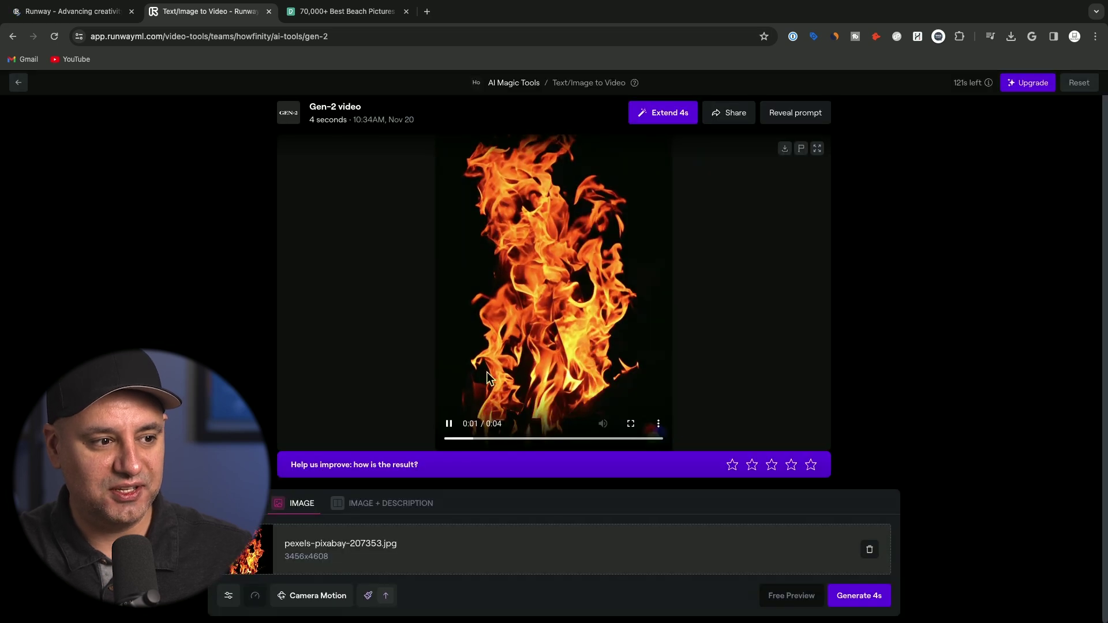
left_click(371, 595)
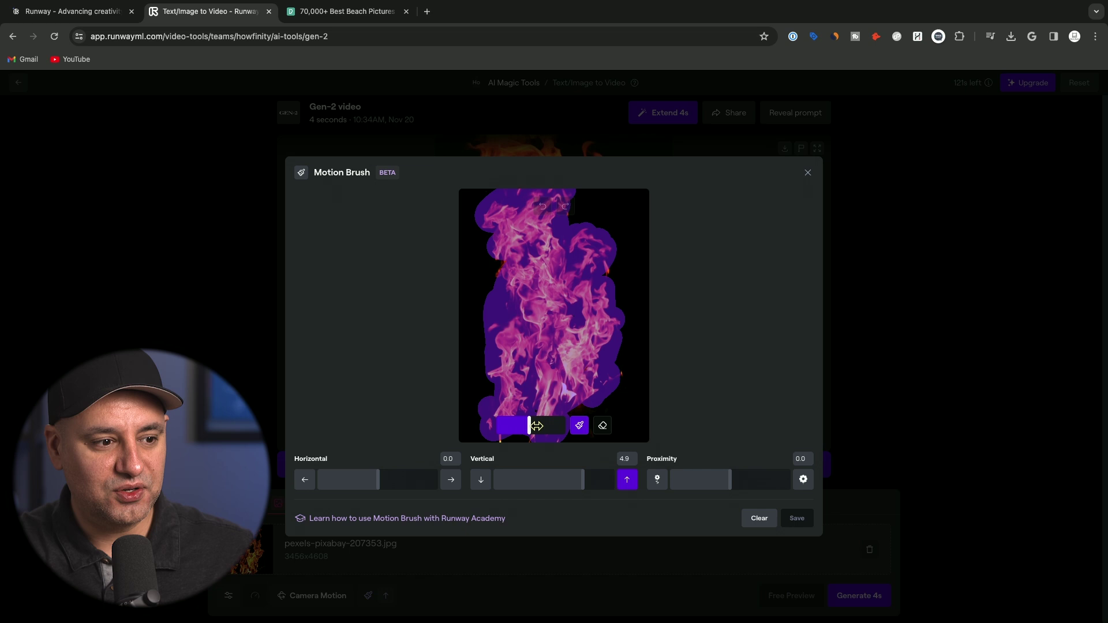
left_click_drag(582, 480, 647, 477)
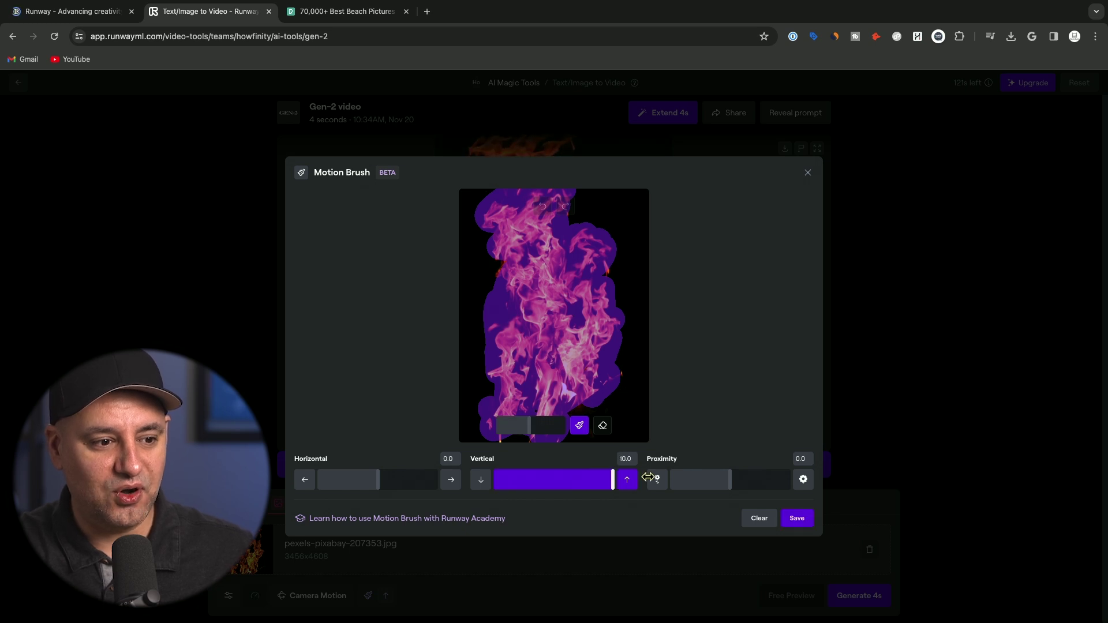
left_click(797, 519)
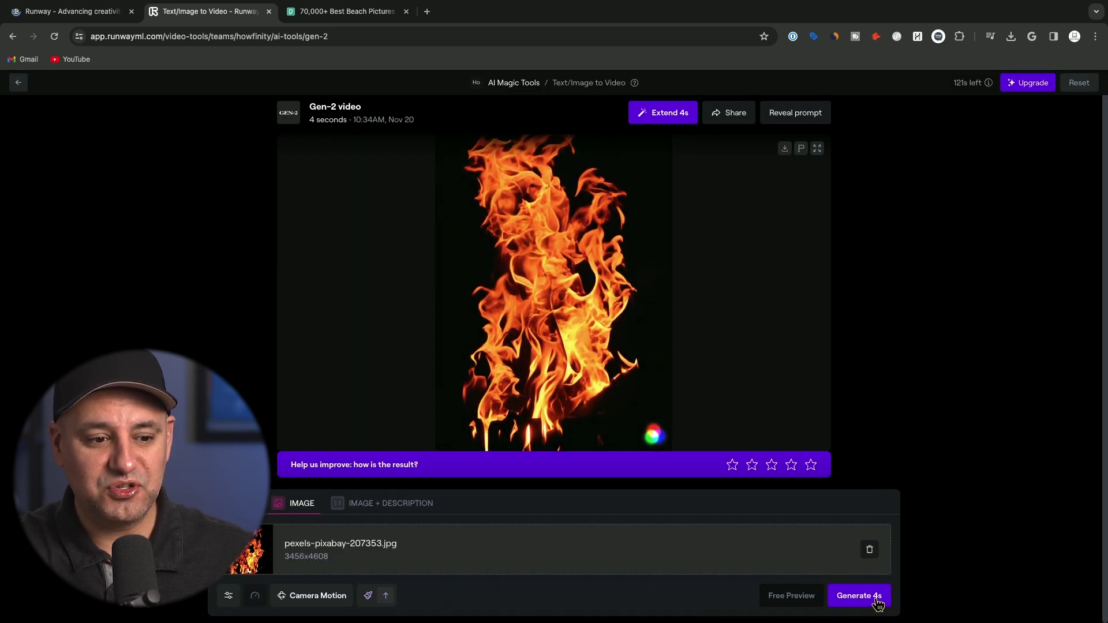
mouse_move(971, 88)
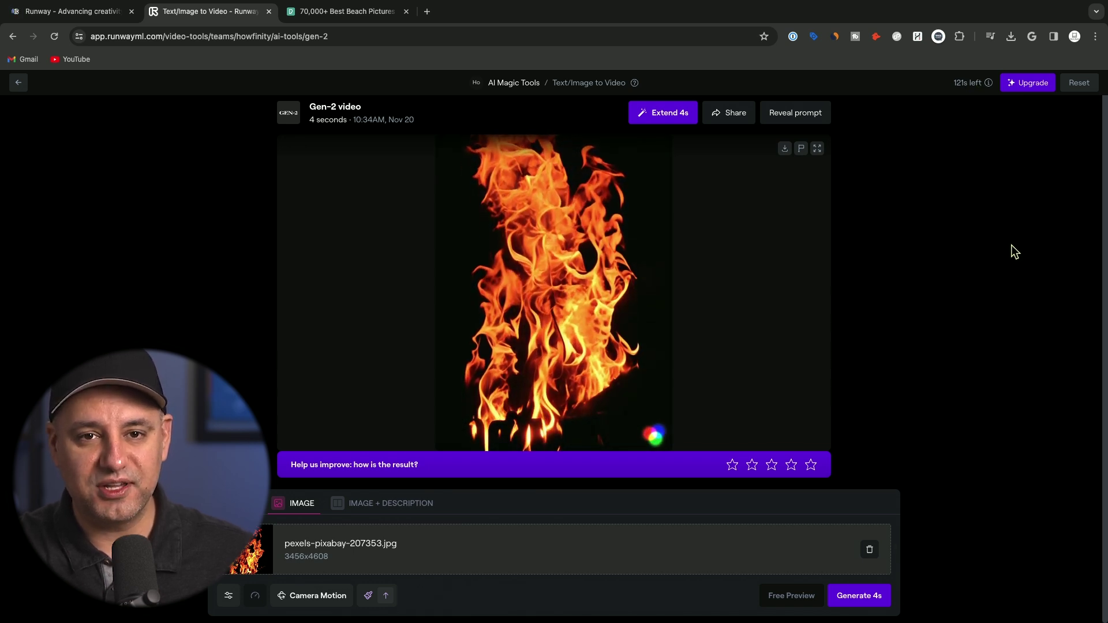
- Generate a new 4-second fire clip with stronger upward motion, then play it and the first clip
left_click(851, 597)
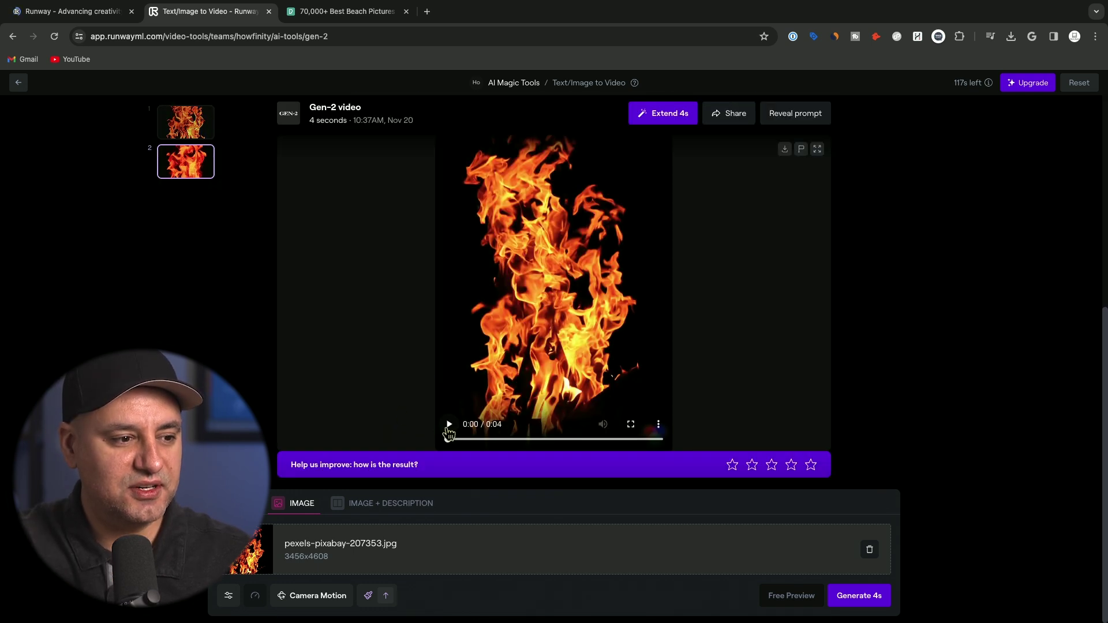
left_click(450, 425)
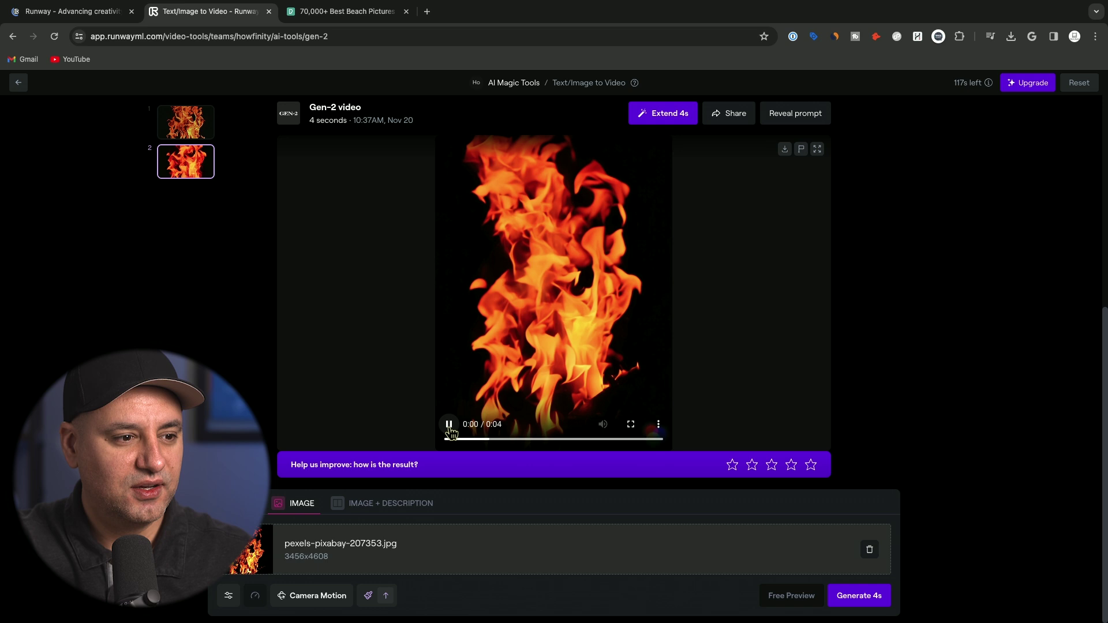
scroll(451, 432, "up", 5)
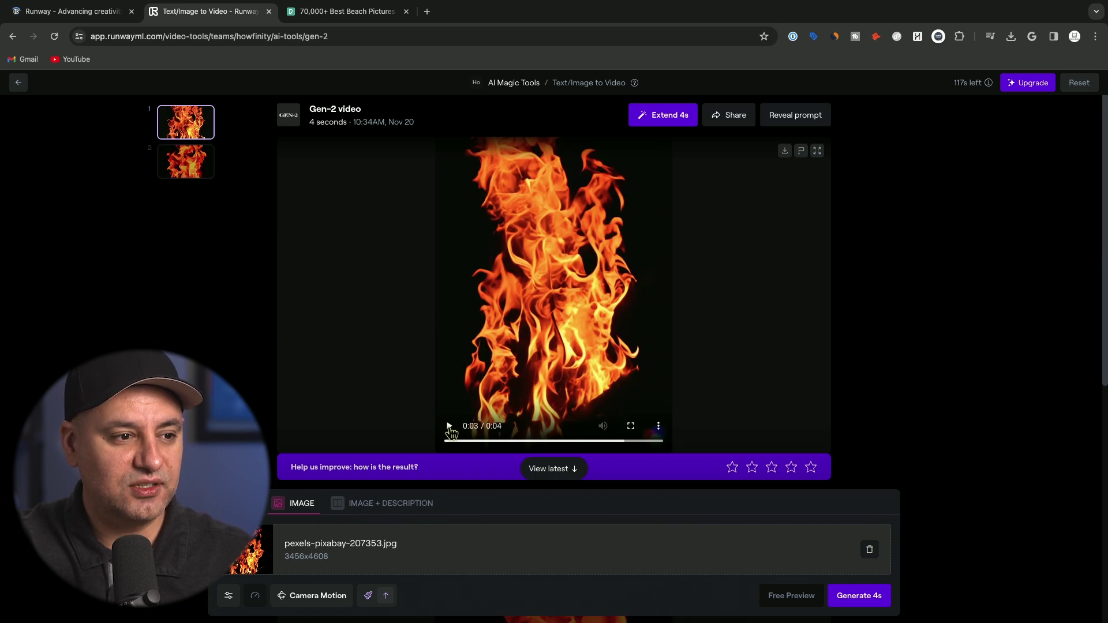
left_click(450, 430)
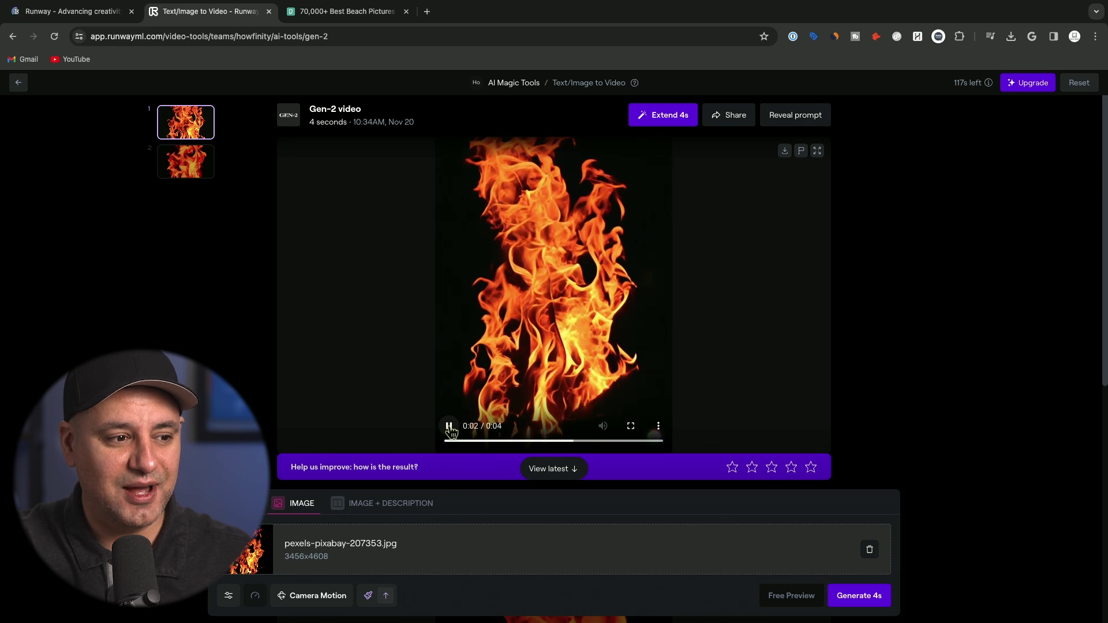
left_click(475, 412)
- Replay the newer flame clip, dismiss the survey toast, and play the first clip again
scroll(475, 412, "down", 5)
left_click(449, 426)
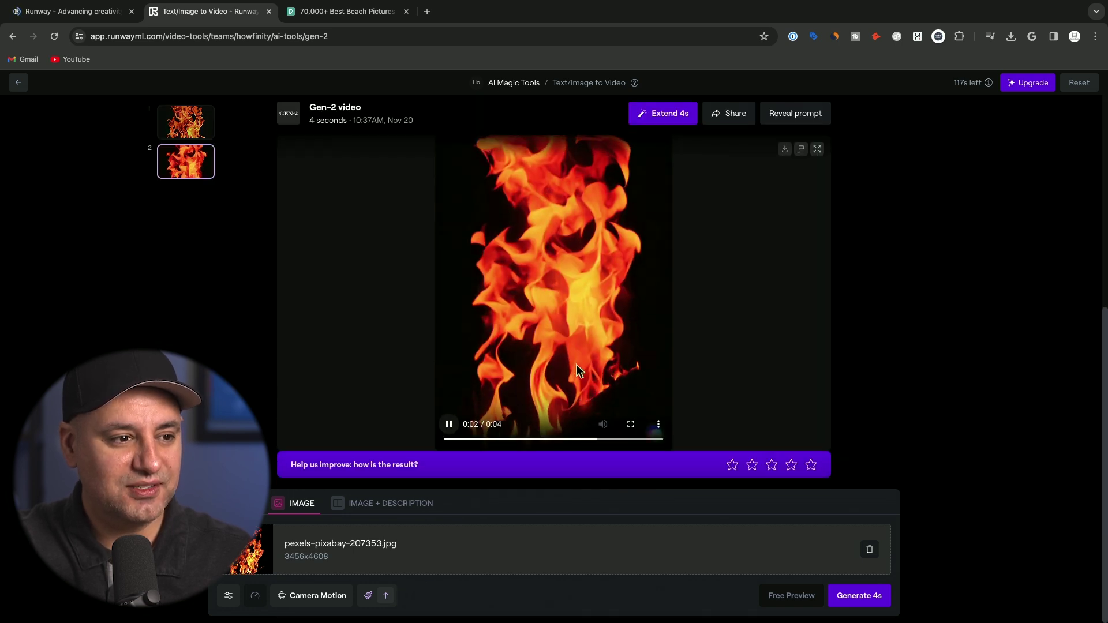
left_click(449, 425)
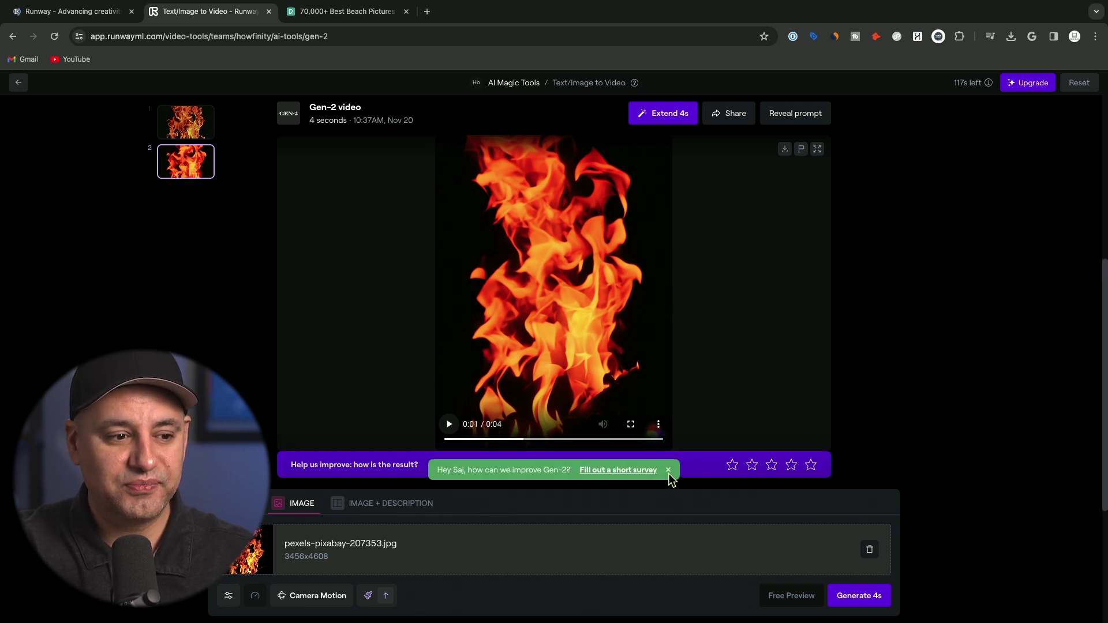
left_click(668, 471)
scroll(698, 406, "up", 3)
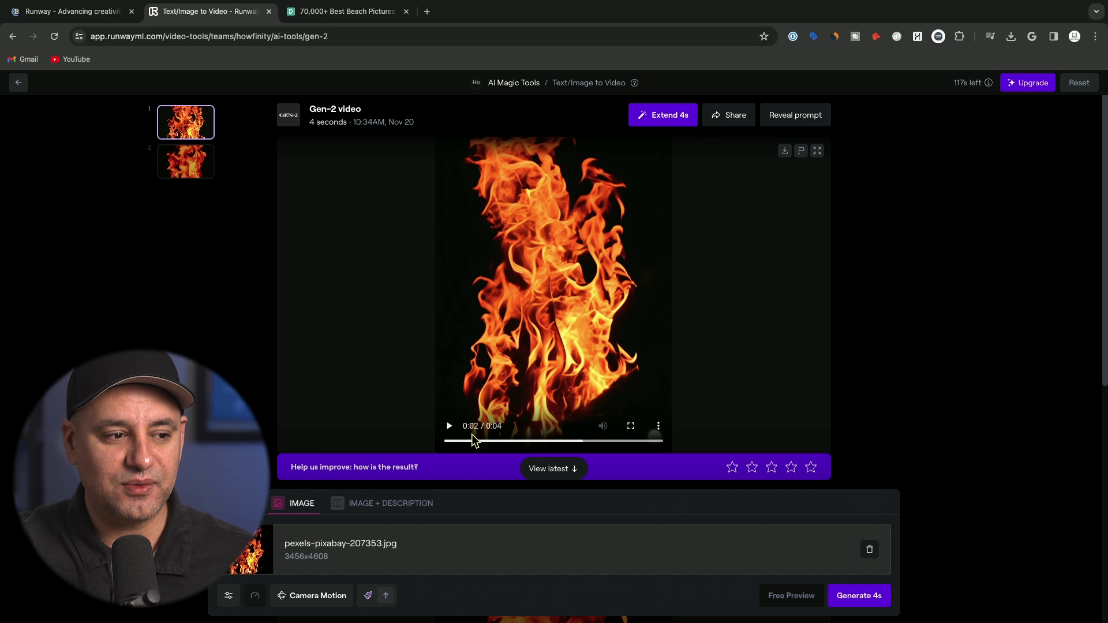
left_click(450, 427)
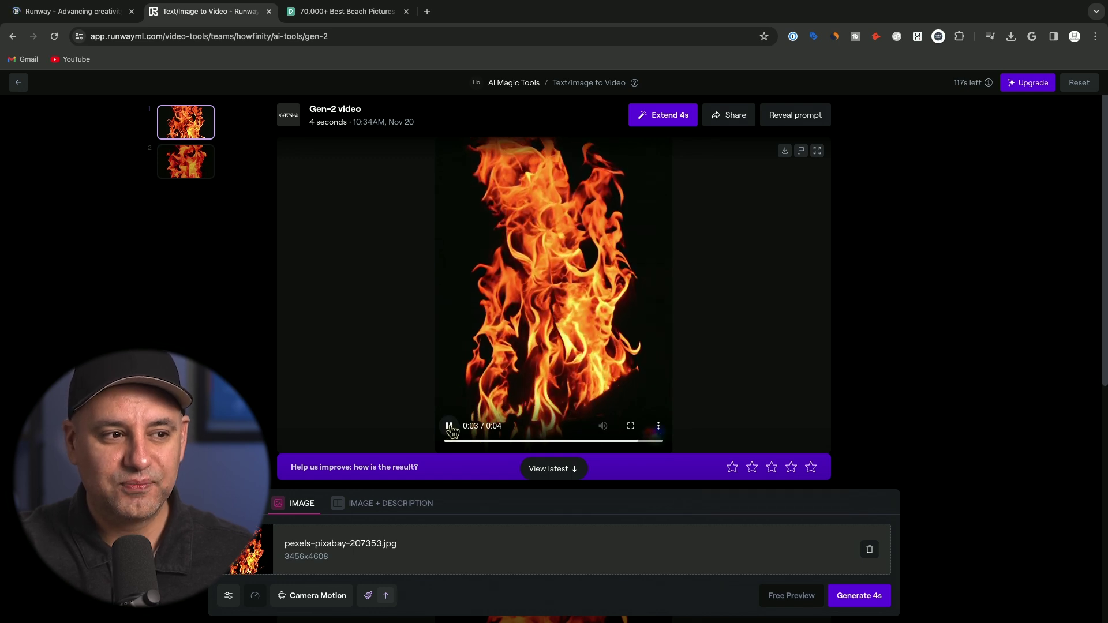